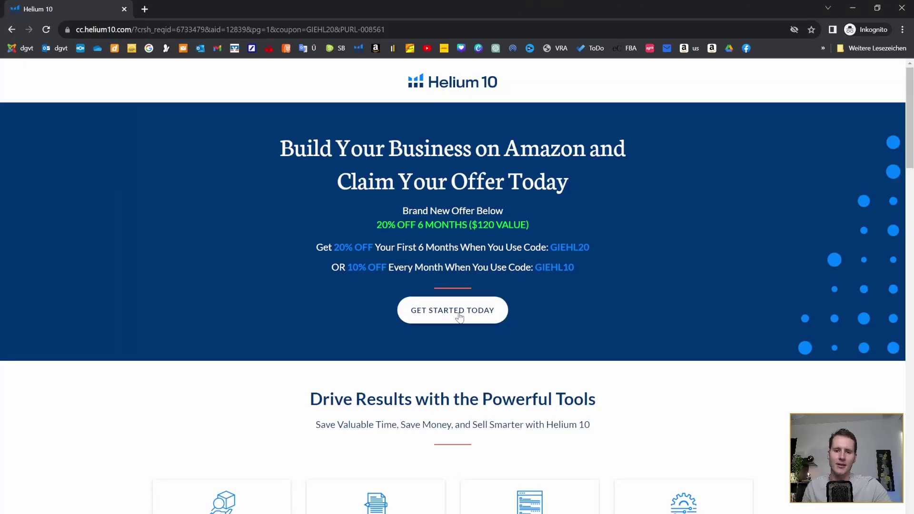
Step: Go to the Helium 10 pricing page and start a free-account sign-up
{"action": "left_click", "coordinate": [459, 314]}
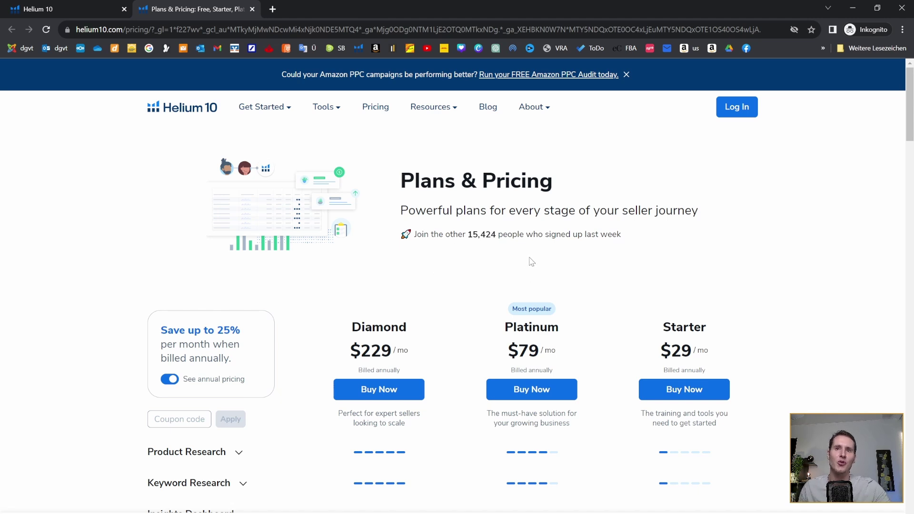
{"action": "scroll", "coordinate": [531, 261], "scroll_direction": "down", "scroll_amount": 3}
{"action": "scroll", "coordinate": [530, 261], "scroll_direction": "down", "scroll_amount": 3}
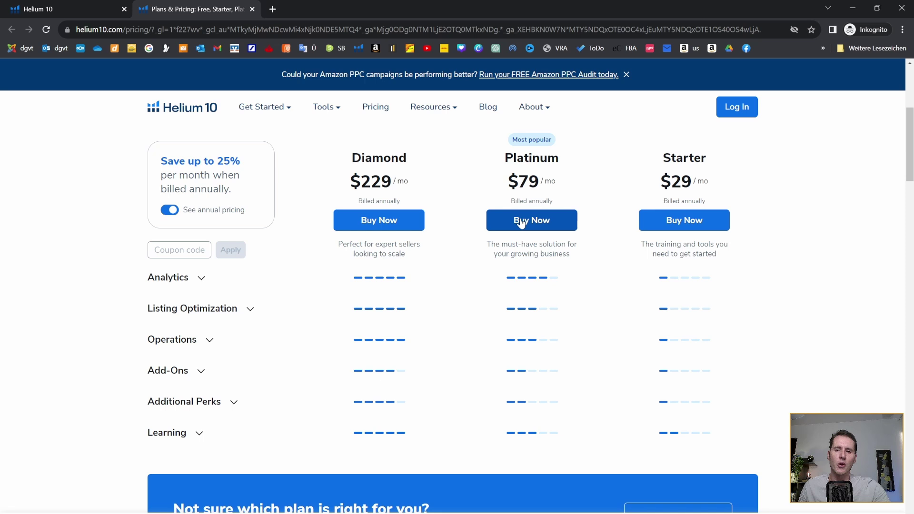
{"action": "scroll", "coordinate": [528, 229], "scroll_direction": "down", "scroll_amount": 10}
{"action": "scroll", "coordinate": [521, 232], "scroll_direction": "down", "scroll_amount": 10}
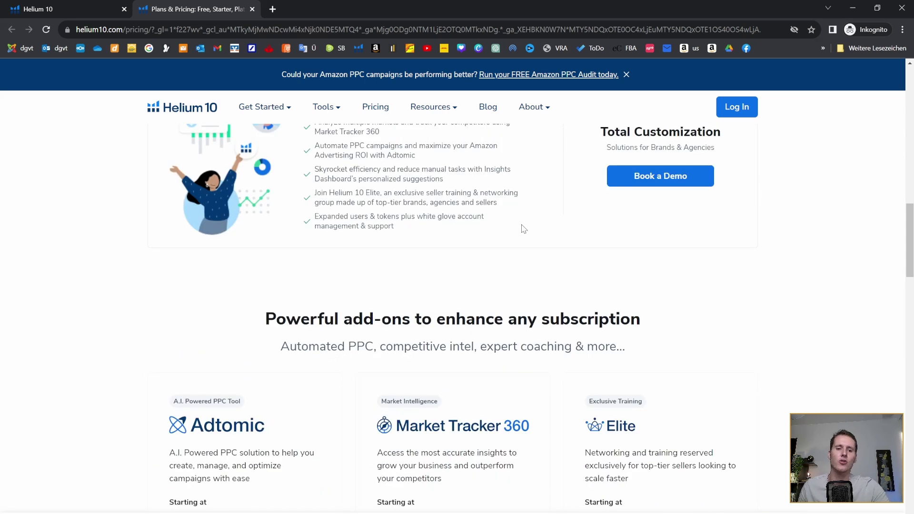
{"action": "scroll", "coordinate": [522, 232], "scroll_direction": "down", "scroll_amount": 10}
{"action": "scroll", "coordinate": [517, 236], "scroll_direction": "down", "scroll_amount": 10}
{"action": "scroll", "coordinate": [516, 237], "scroll_direction": "down", "scroll_amount": 8}
{"action": "scroll", "coordinate": [516, 237], "scroll_direction": "down", "scroll_amount": 5}
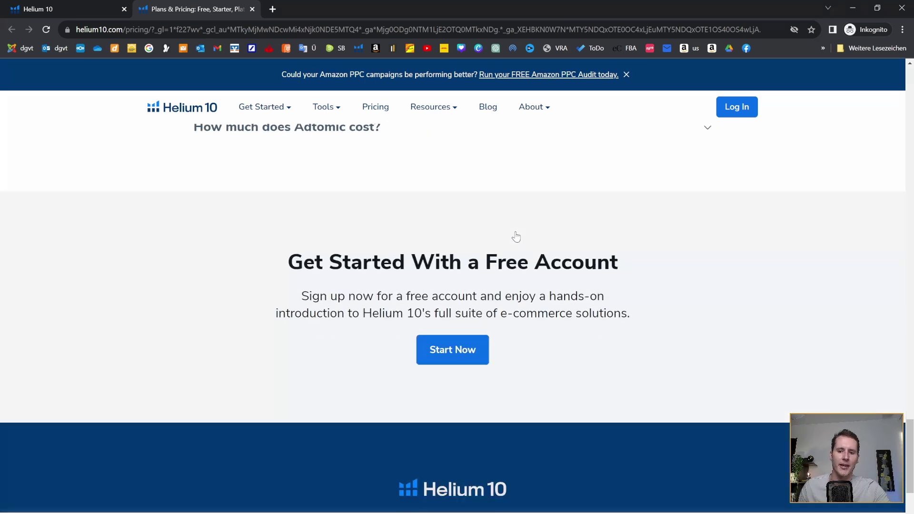
{"action": "scroll", "coordinate": [517, 236], "scroll_direction": "down", "scroll_amount": 3}
{"action": "scroll", "coordinate": [500, 234], "scroll_direction": "up", "scroll_amount": 2}
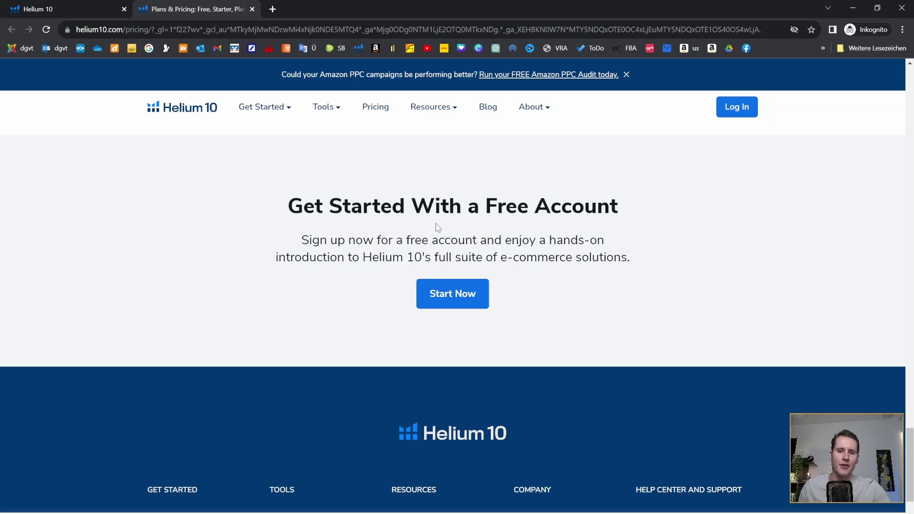
{"action": "left_click", "coordinate": [452, 296]}
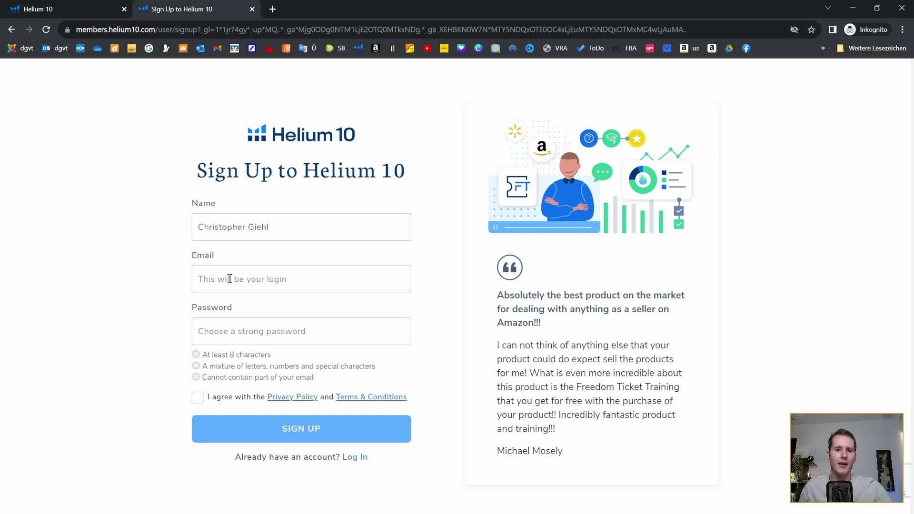
Step: Generate a disposable address on temp-mail.org in a new tab and copy it
{"action": "left_click", "coordinate": [275, 9]}
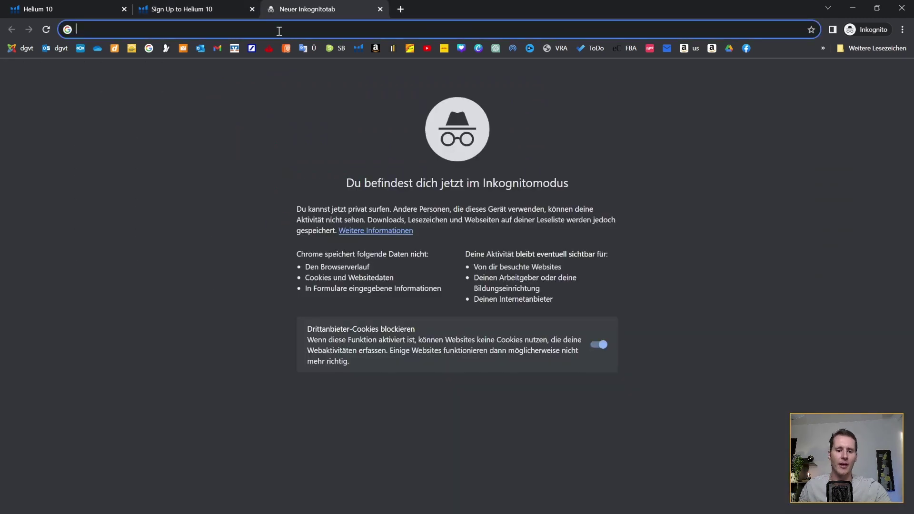
{"action": "type", "text": "temp-mail.org"}
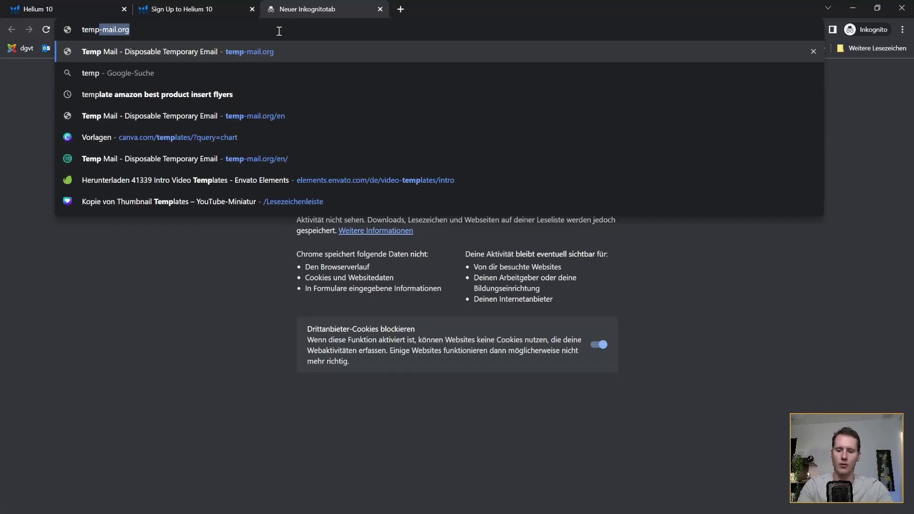
{"action": "key", "text": "Return"}
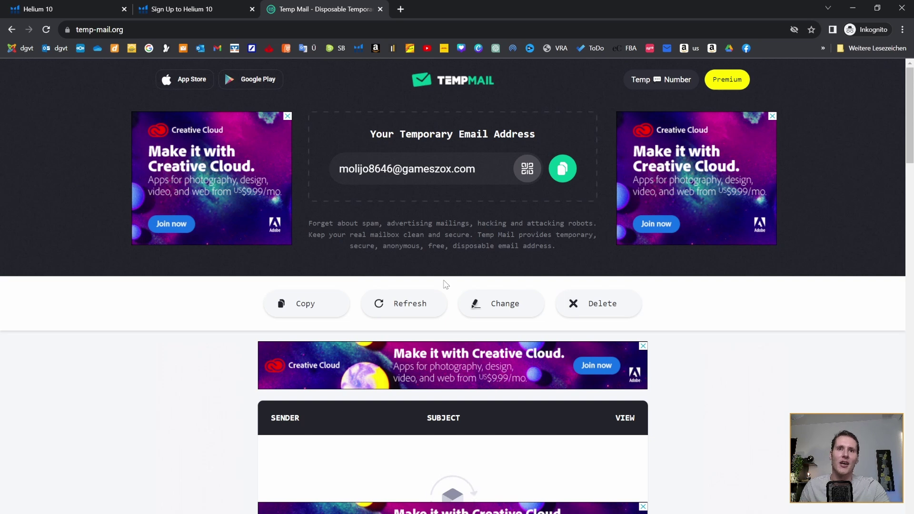
{"action": "scroll", "coordinate": [444, 283], "scroll_direction": "down", "scroll_amount": 3}
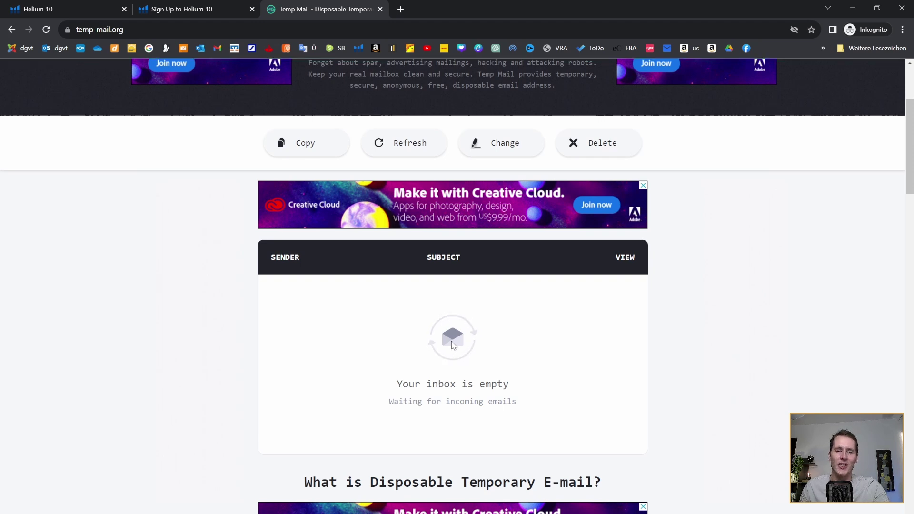
{"action": "scroll", "coordinate": [451, 345], "scroll_direction": "up", "scroll_amount": 3}
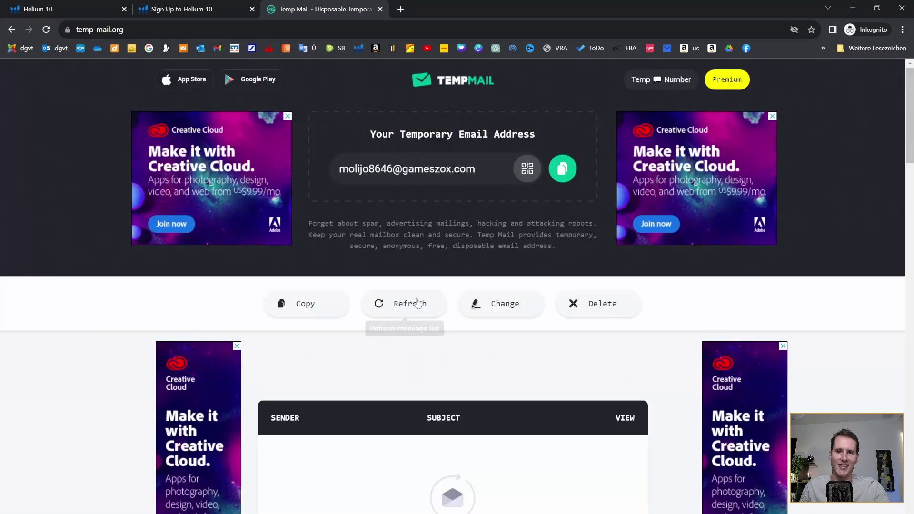
{"action": "left_click", "coordinate": [561, 170]}
Step: Paste the temporary email into the Helium 10 form, accept the terms, and submit
{"action": "left_click", "coordinate": [182, 9]}
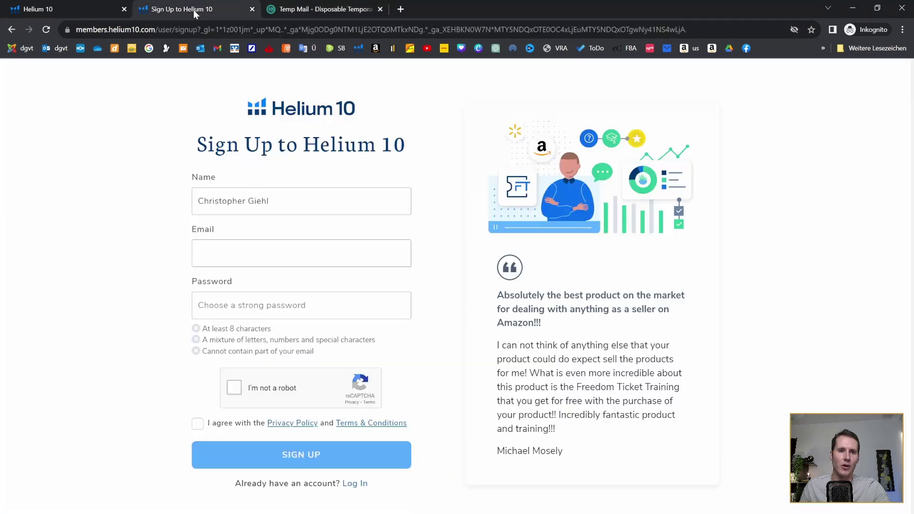
{"action": "right_click", "coordinate": [250, 257]}
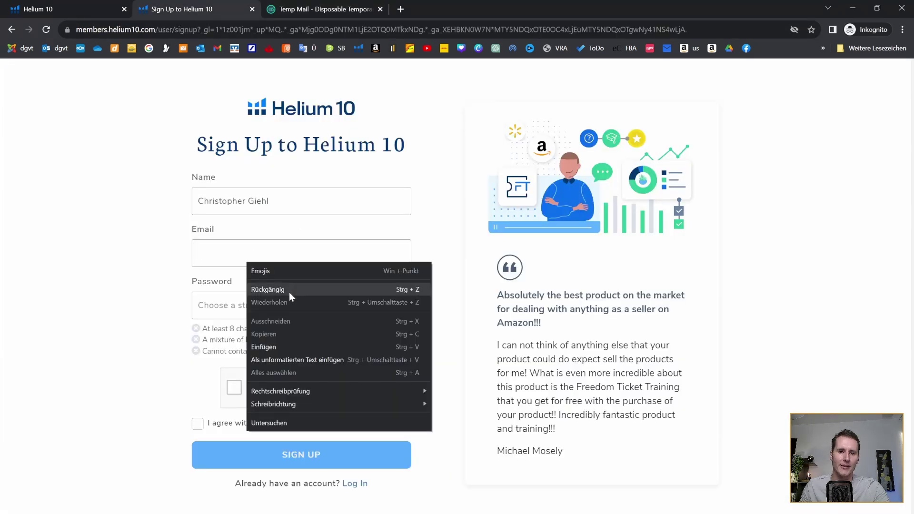
{"action": "left_click", "coordinate": [283, 343]}
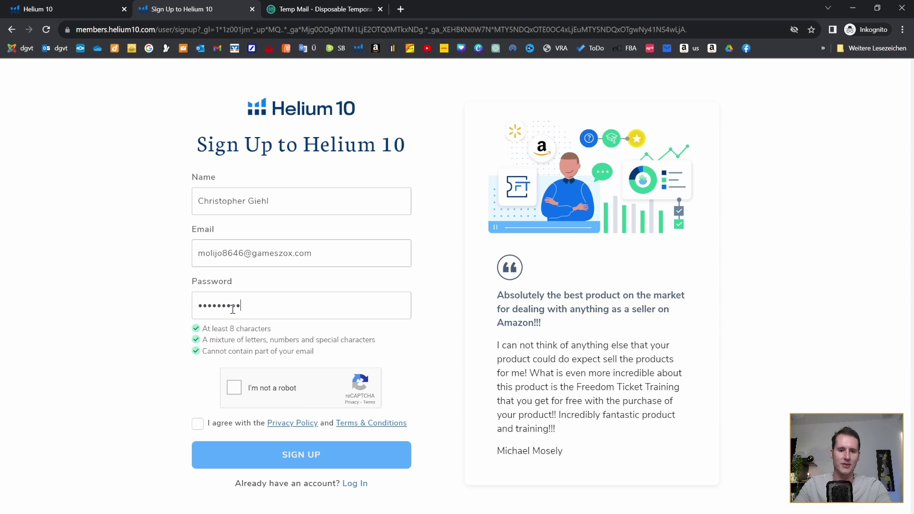
{"action": "left_click", "coordinate": [197, 423]}
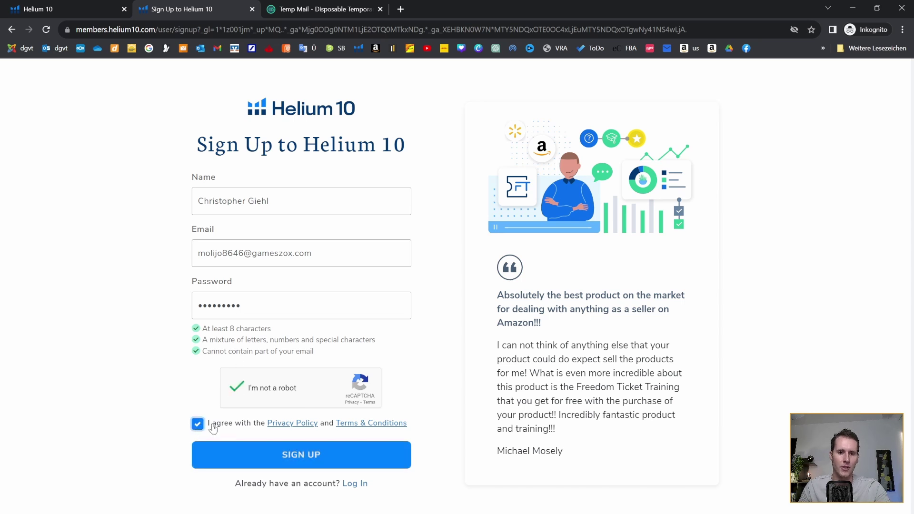
{"action": "left_click", "coordinate": [268, 457]}
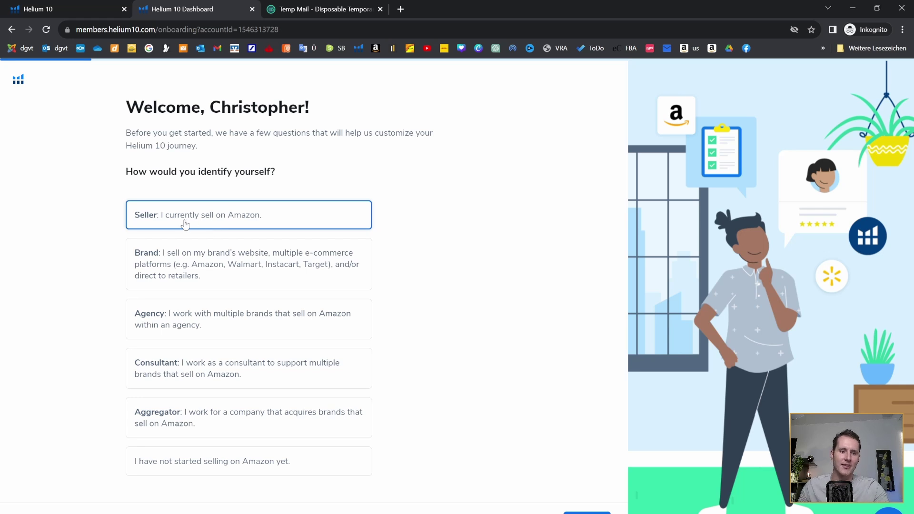
Step: Answer onboarding as a Seller, skip Amazon connection, and choose Less than $10K
{"action": "left_click", "coordinate": [587, 512]}
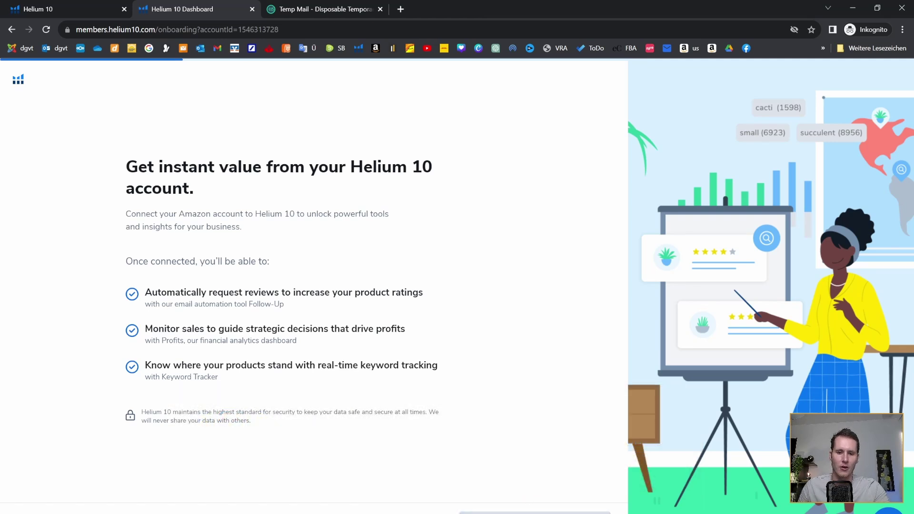
{"action": "left_click", "coordinate": [536, 512]}
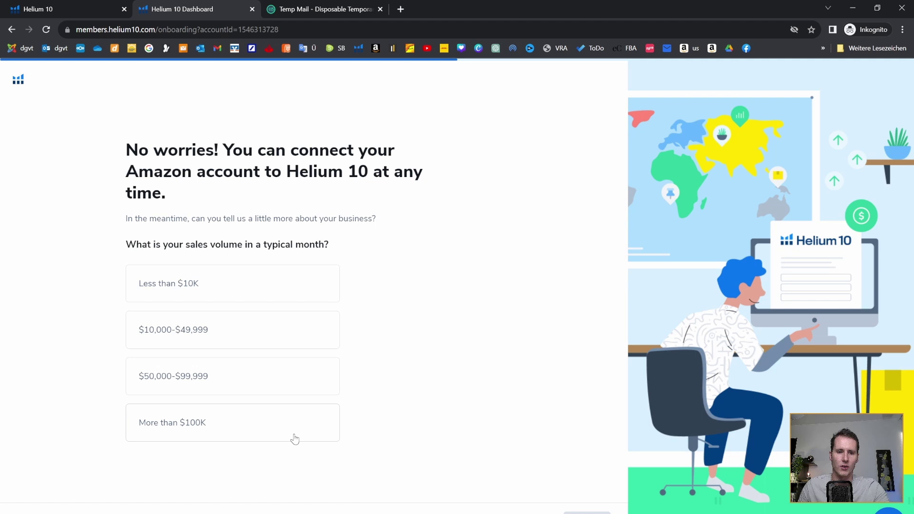
{"action": "left_click", "coordinate": [195, 295]}
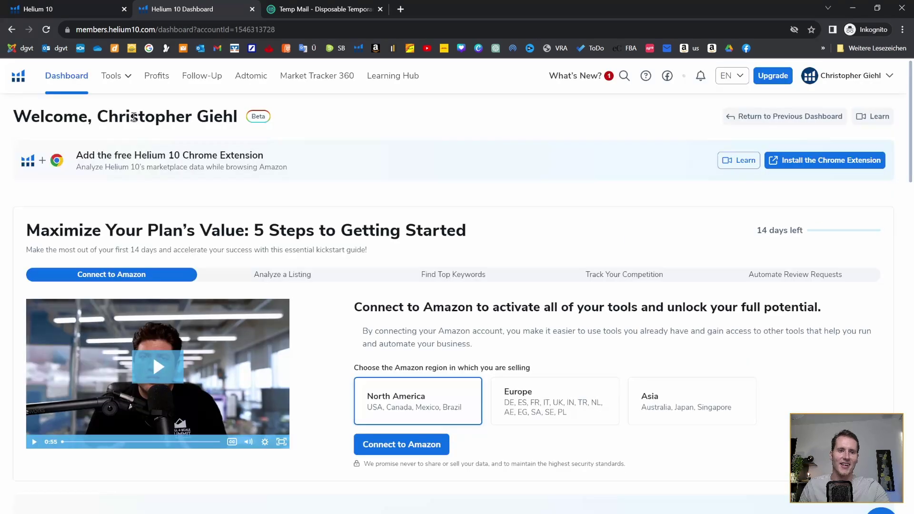
{"action": "left_click", "coordinate": [115, 76]}
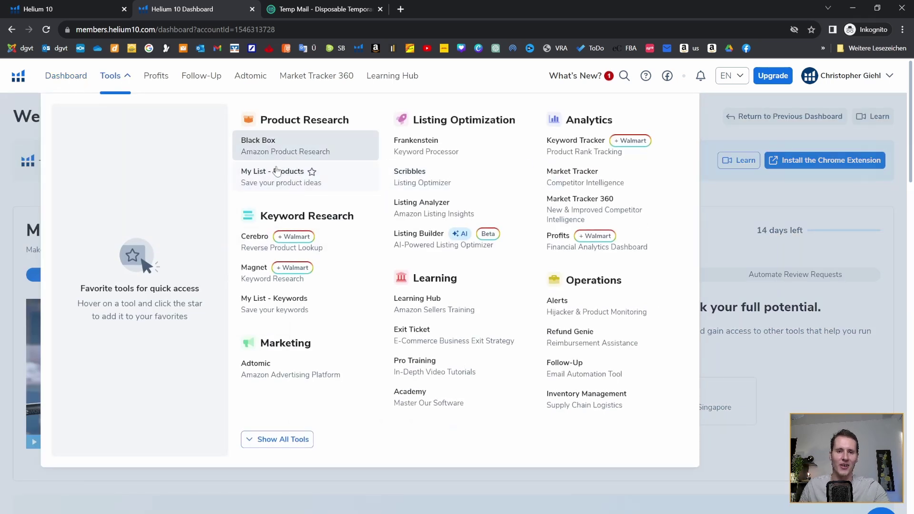
{"action": "left_click", "coordinate": [725, 209]}
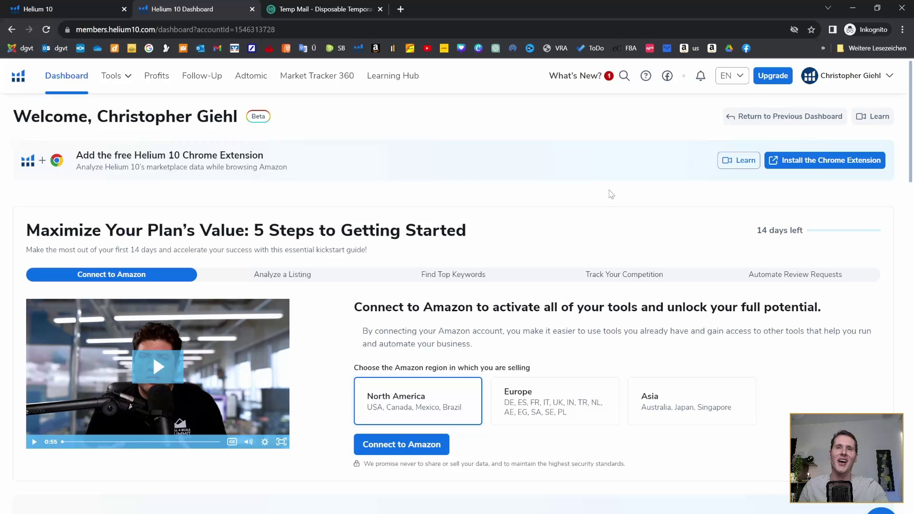